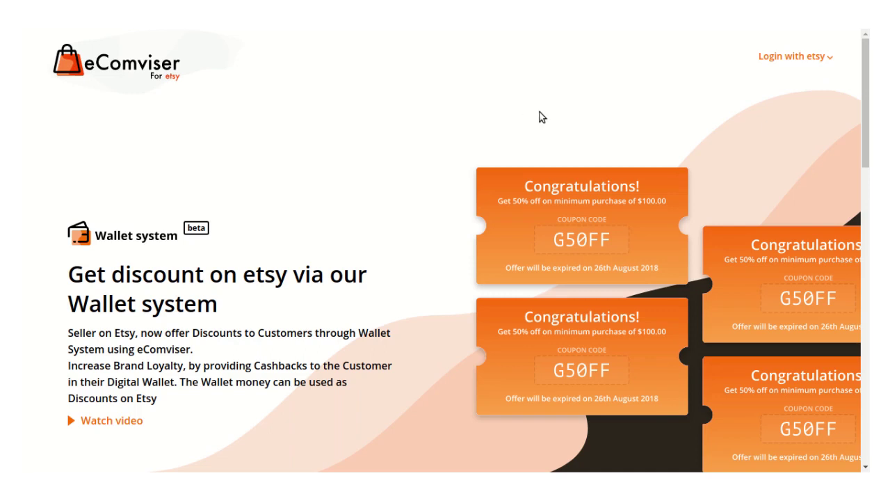
# Step: Start an Etsy seller login from the eComviser homepage
pyautogui.click(819, 58)
pyautogui.click(795, 87)
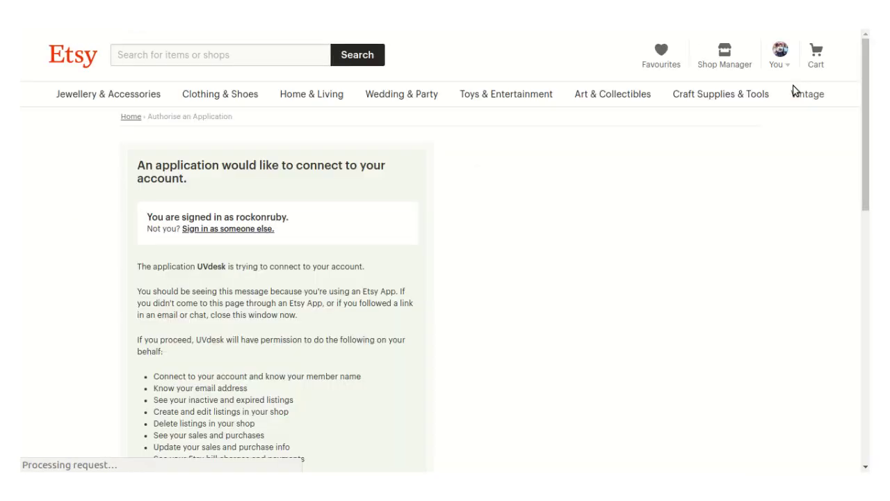
# Step: Allow the eComviser application access on Etsy's authorisation page
pyautogui.scroll(-5, 790, 88)
pyautogui.scroll(-3, 445, 251)
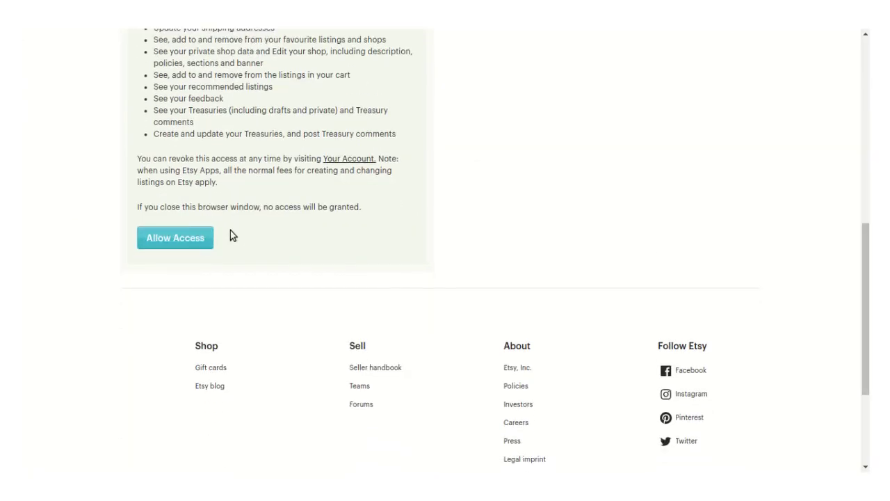
pyautogui.click(195, 241)
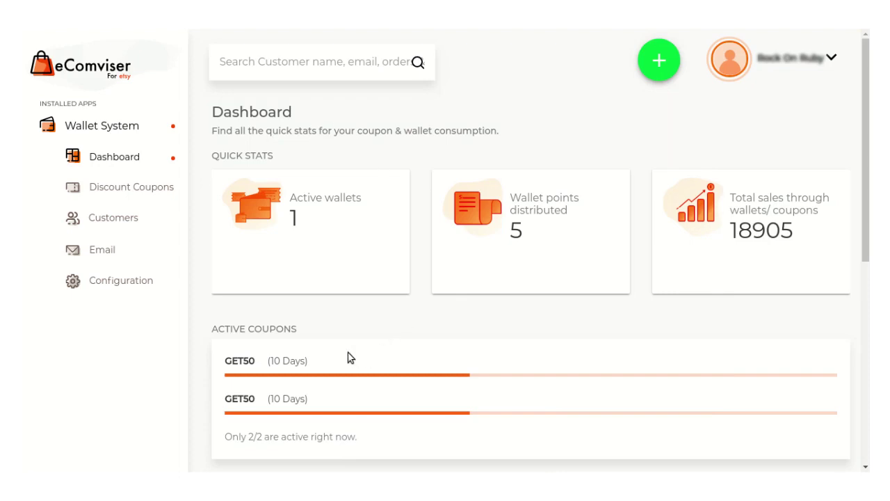
pyautogui.scroll(-1, 568, 258)
pyautogui.scroll(1, 486, 126)
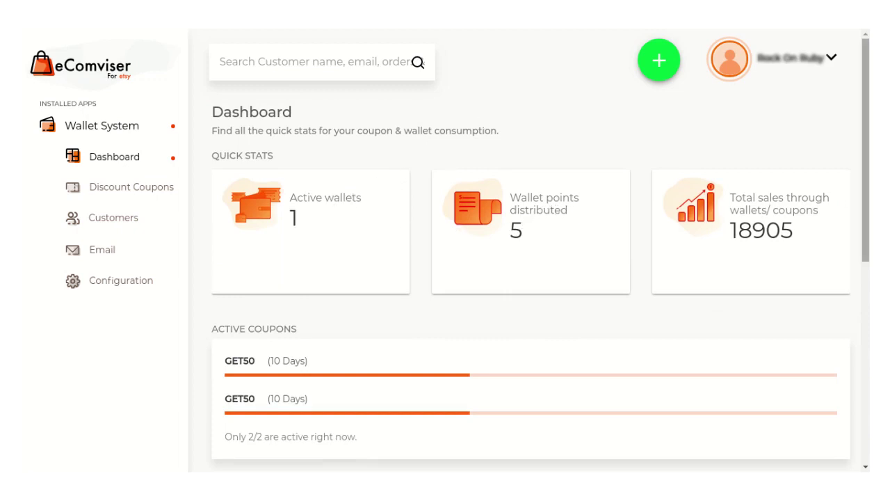
pyautogui.scroll(-3, 842, 202)
pyautogui.scroll(-2, 353, 232)
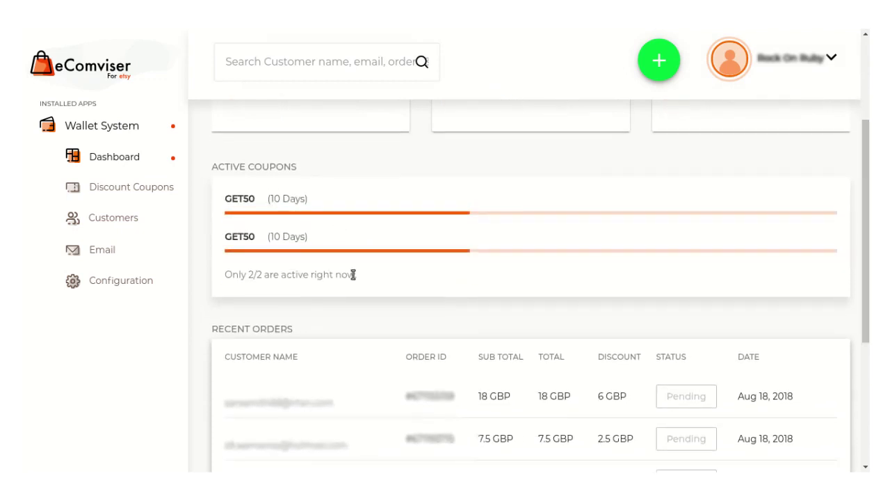
pyautogui.moveTo(866, 244); pyautogui.dragTo(867, 312)
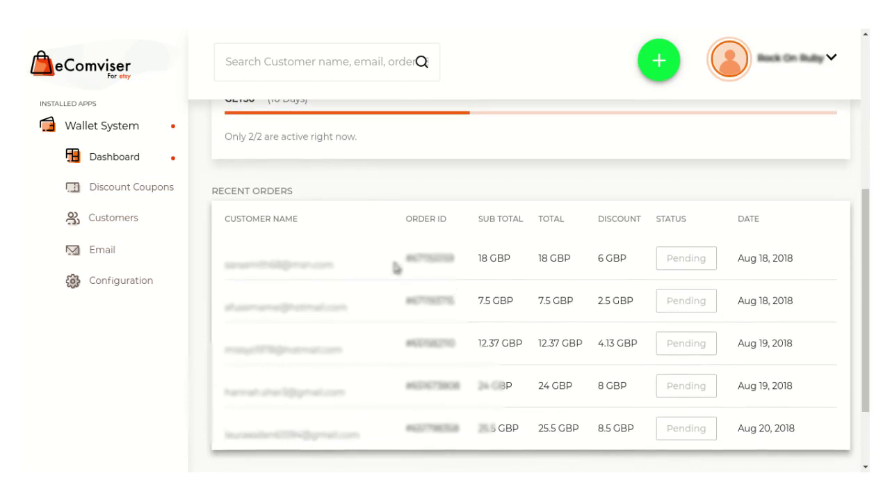
pyautogui.scroll(4, 587, 268)
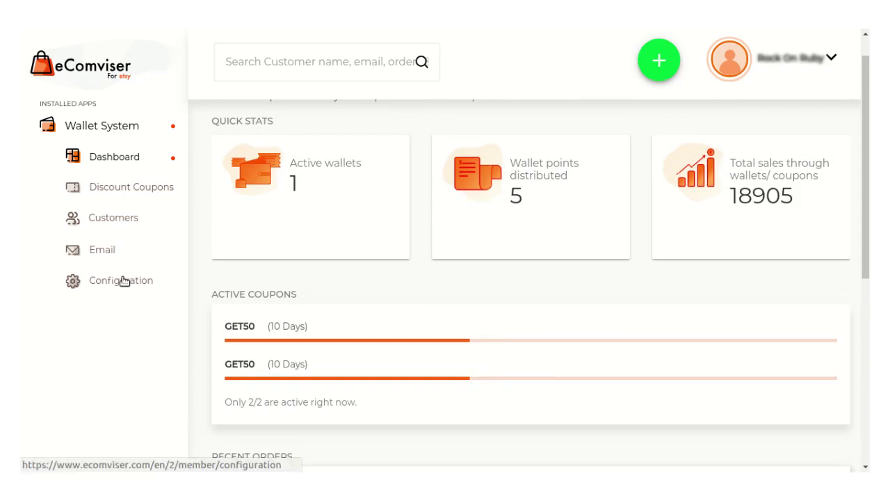
# Step: Save the wallet configuration with 10 wallet points worth 20 GBP and 6 coupon hours
pyautogui.click(122, 280)
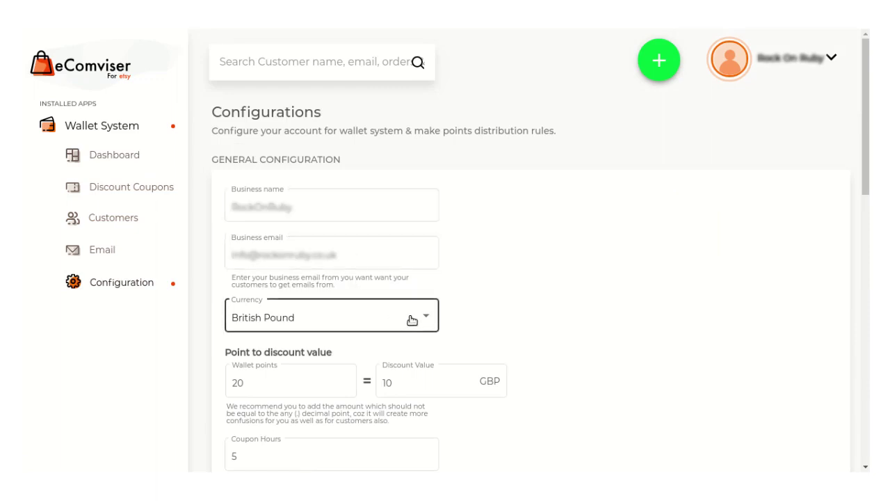
pyautogui.scroll(-1, 540, 255)
pyautogui.scroll(-2, 540, 255)
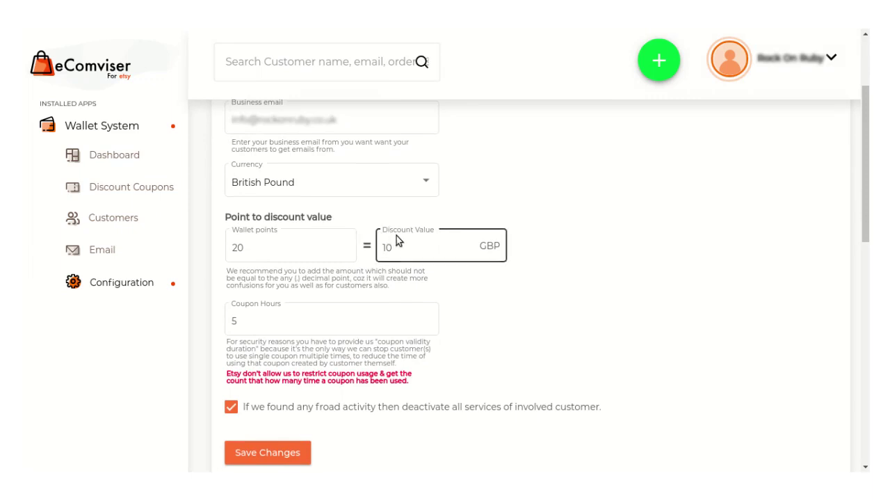
pyautogui.click(247, 248)
pyautogui.moveTo(248, 247); pyautogui.dragTo(230, 252)
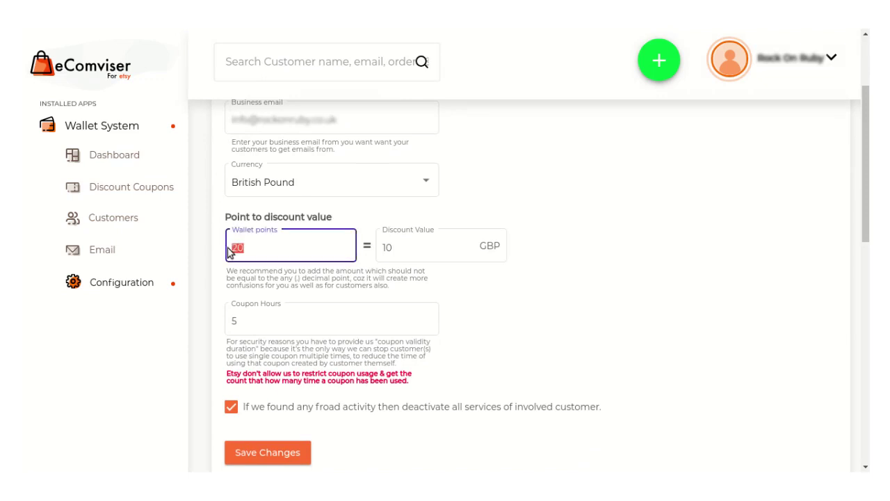
pyautogui.write('10')
pyautogui.moveTo(405, 252); pyautogui.dragTo(373, 252)
pyautogui.write('20')
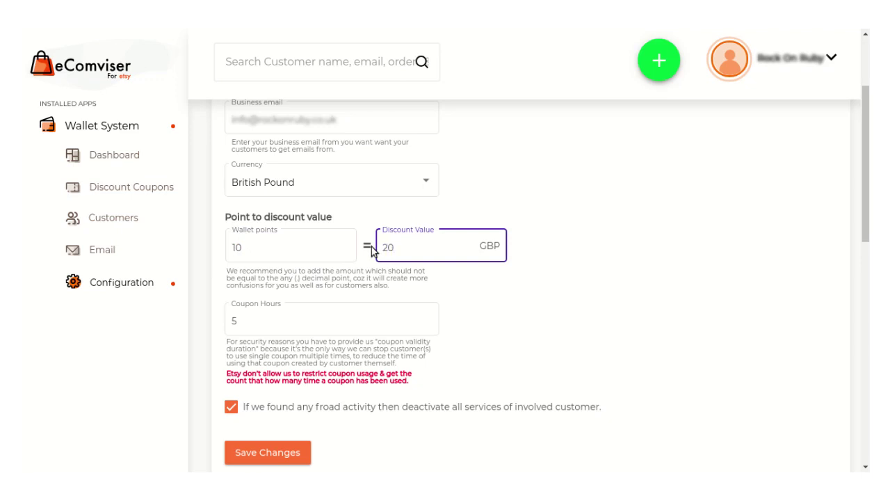
pyautogui.click(535, 276)
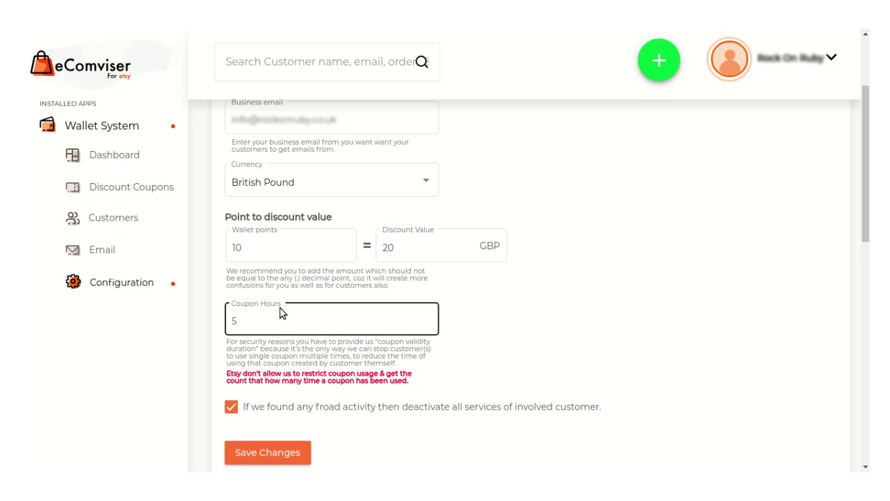
pyautogui.moveTo(236, 320); pyautogui.dragTo(226, 322)
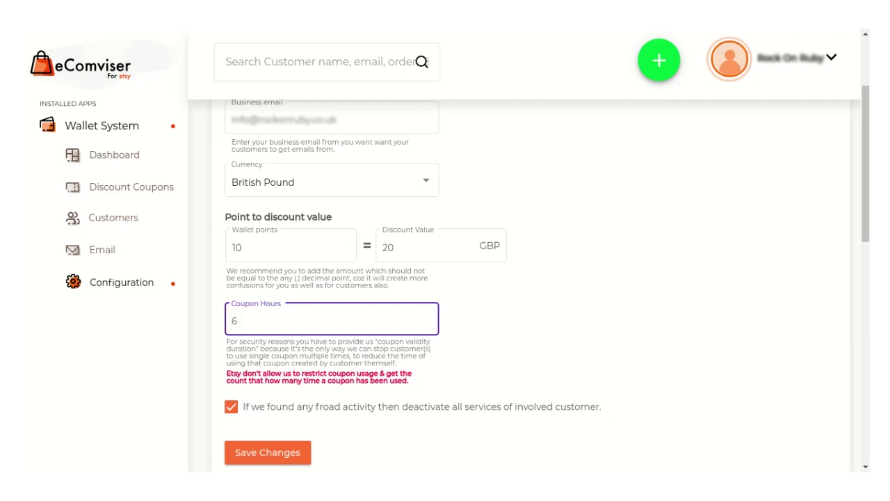
pyautogui.scroll(-2, 539, 287)
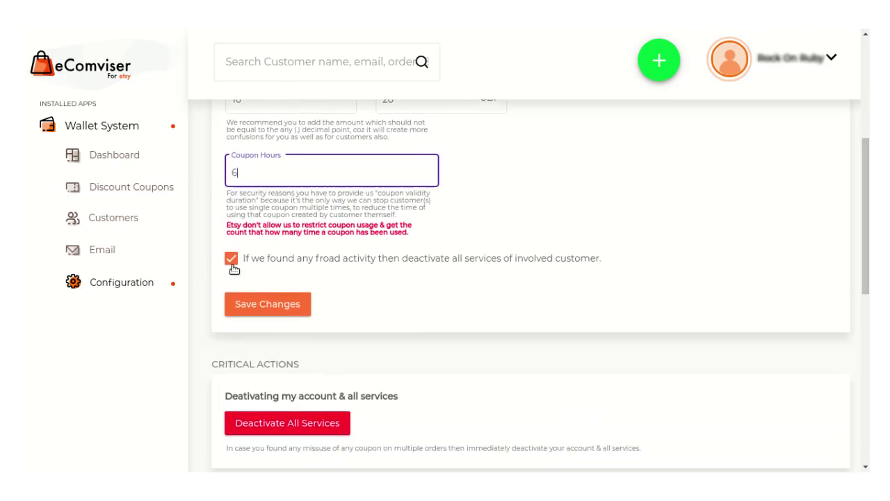
pyautogui.click(274, 308)
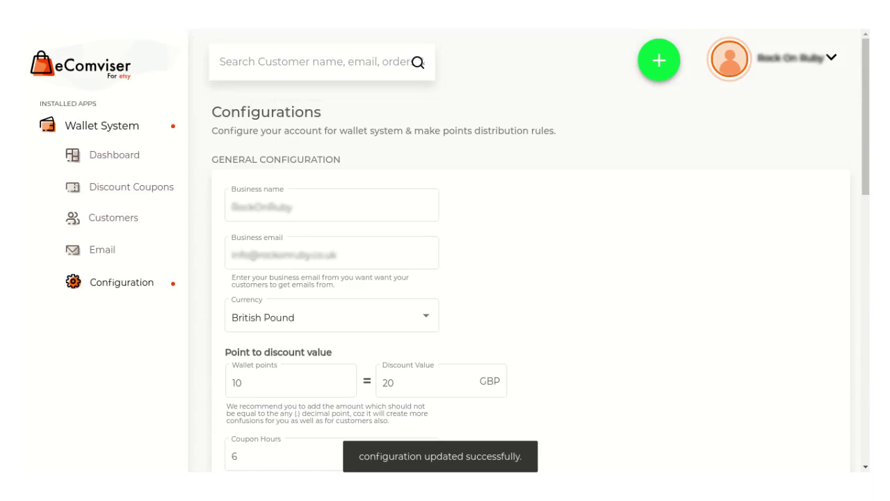
pyautogui.scroll(-5, 529, 278)
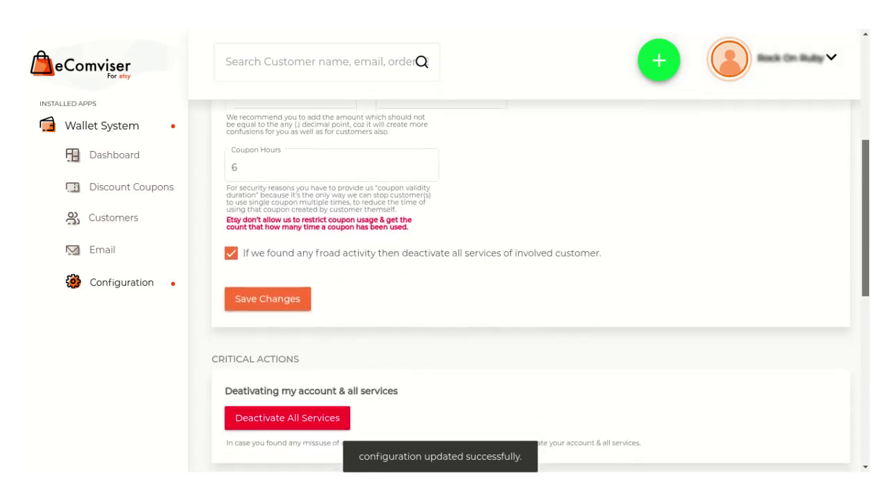
# Step: Open the Add wallet rule form under Points Distribution Rules
pyautogui.scroll(-1, 868, 318)
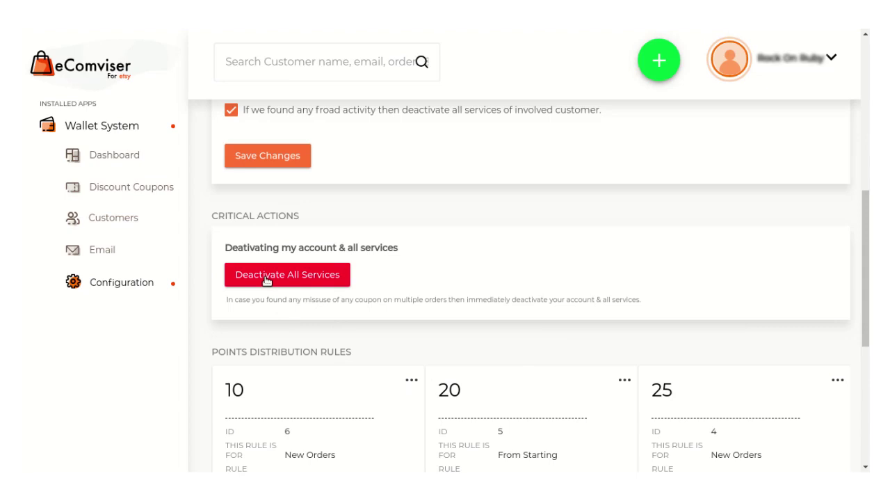
pyautogui.scroll(-3, 532, 285)
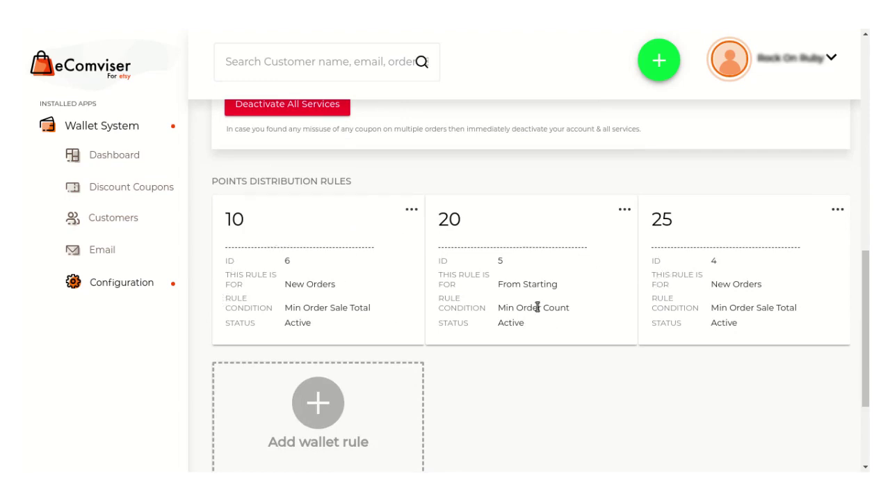
pyautogui.scroll(-2, 532, 286)
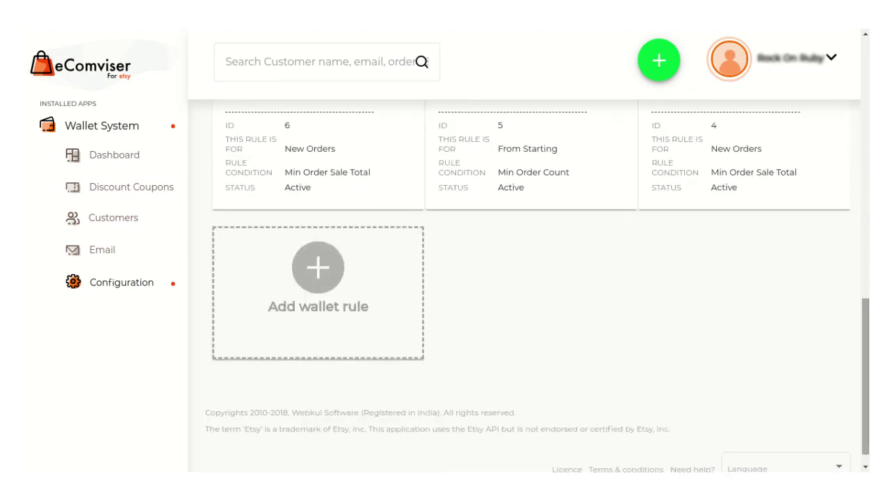
pyautogui.click(311, 270)
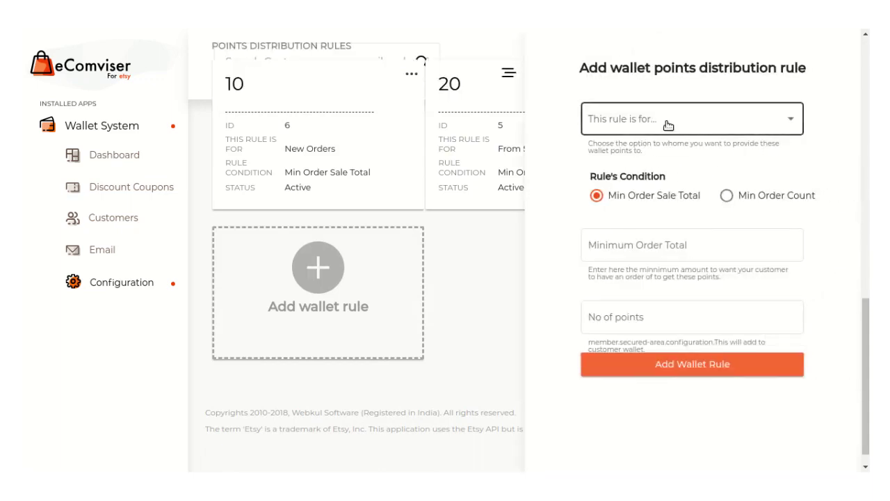
# Step: Add a New Orders wallet rule with a 50 minimum order total awarding 20 points
pyautogui.click(667, 124)
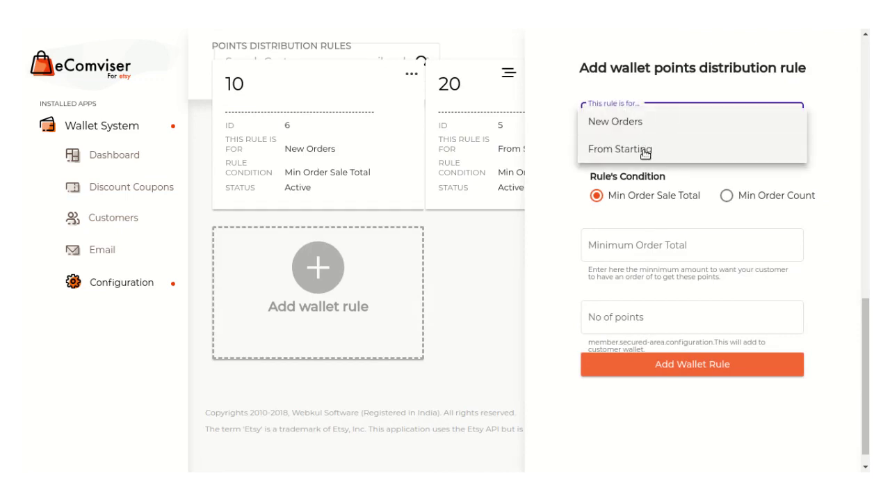
pyautogui.click(621, 123)
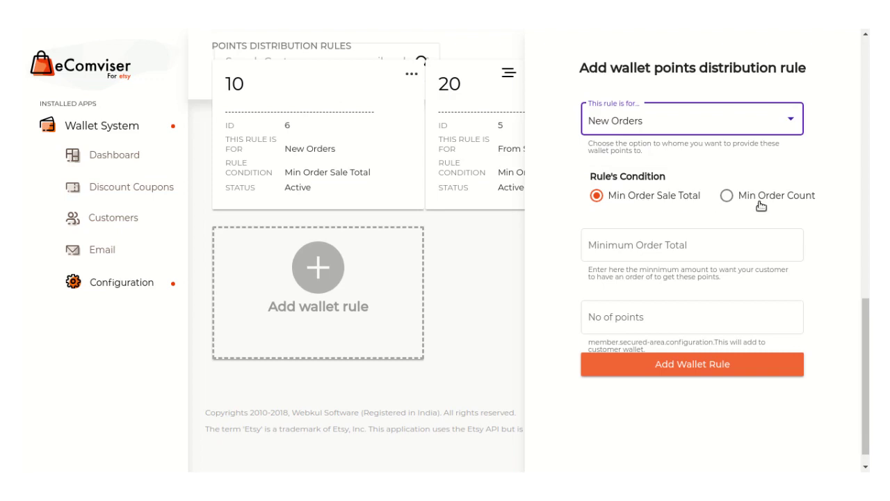
pyautogui.click(681, 246)
pyautogui.write('50')
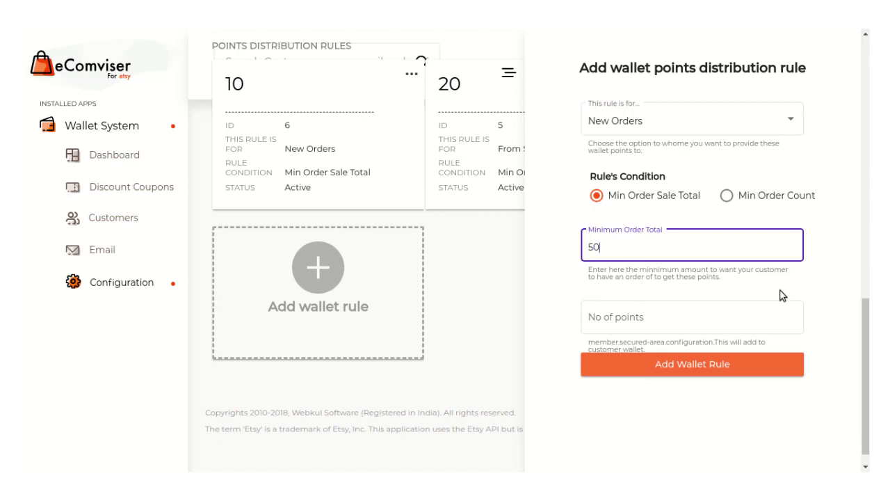
pyautogui.click(782, 295)
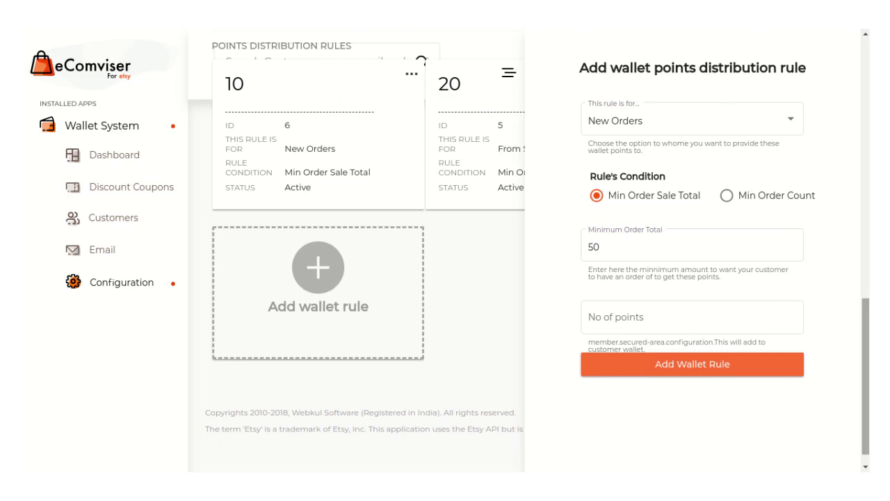
pyautogui.click(626, 318)
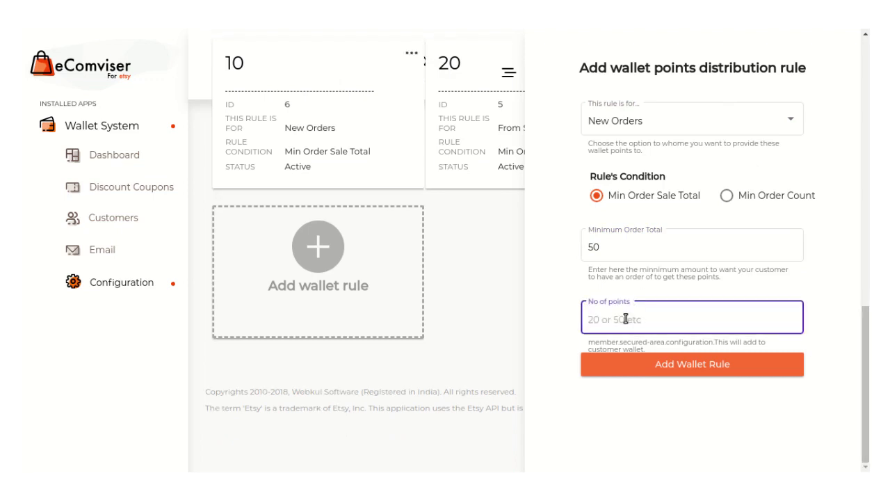
pyautogui.write('20')
pyautogui.click(669, 365)
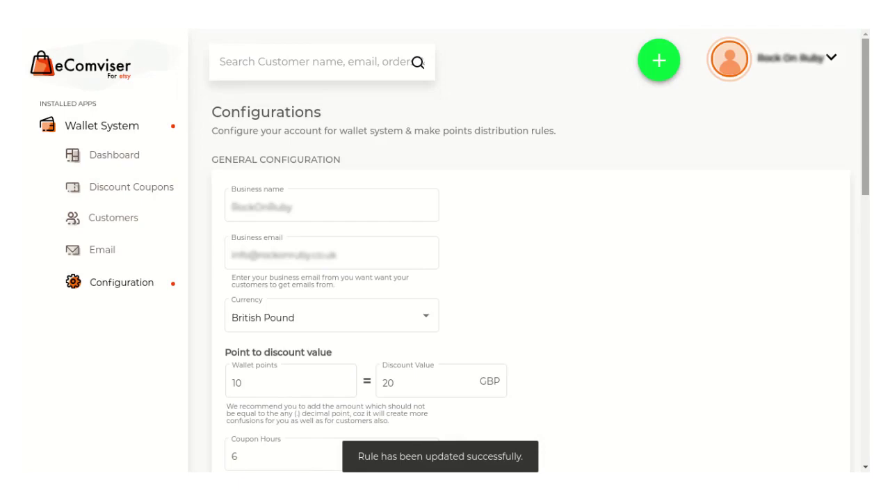
pyautogui.scroll(-8, 530, 278)
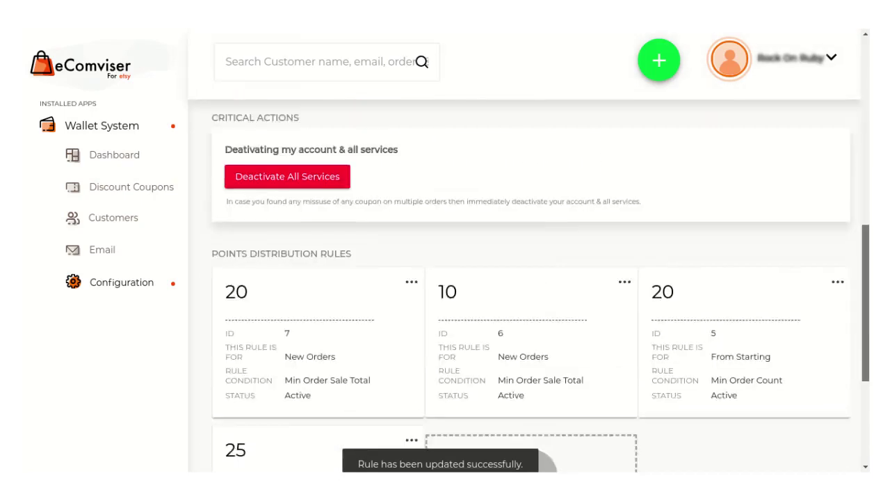
pyautogui.scroll(-3, 530, 285)
pyautogui.scroll(1, 531, 285)
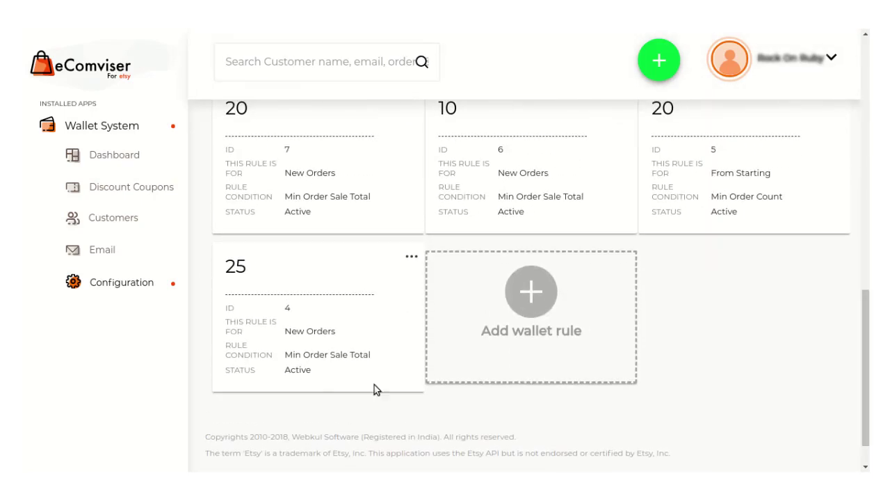
pyautogui.click(413, 258)
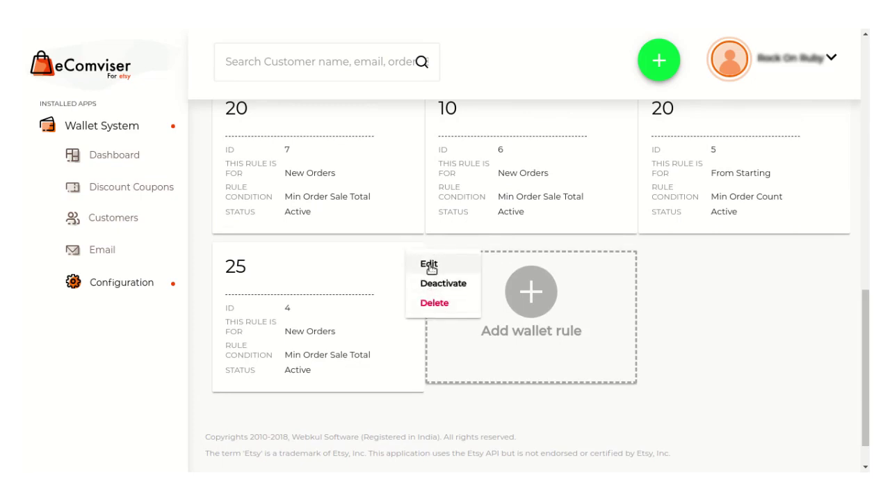
pyautogui.click(710, 308)
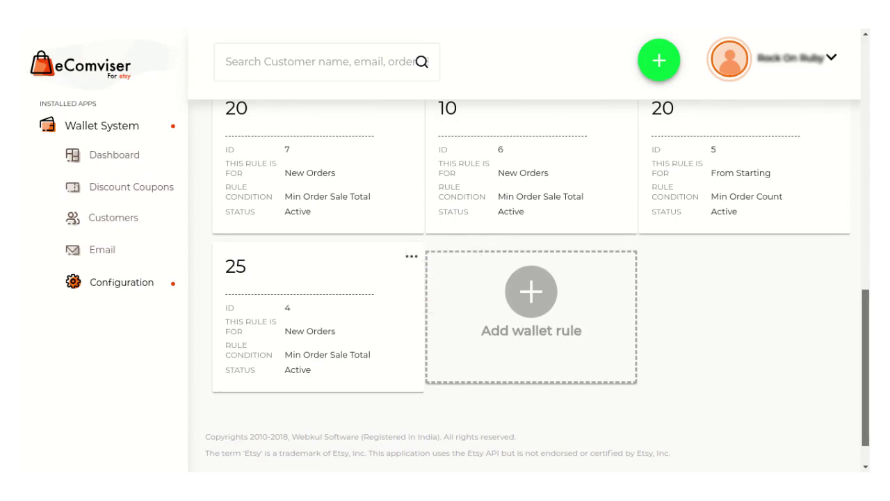
pyautogui.scroll(8, 851, 322)
pyautogui.scroll(1, 653, 139)
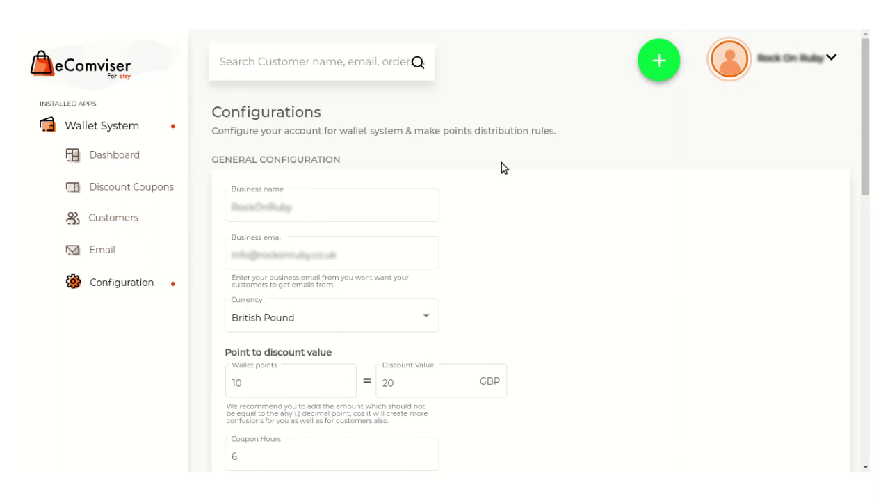
pyautogui.click(117, 190)
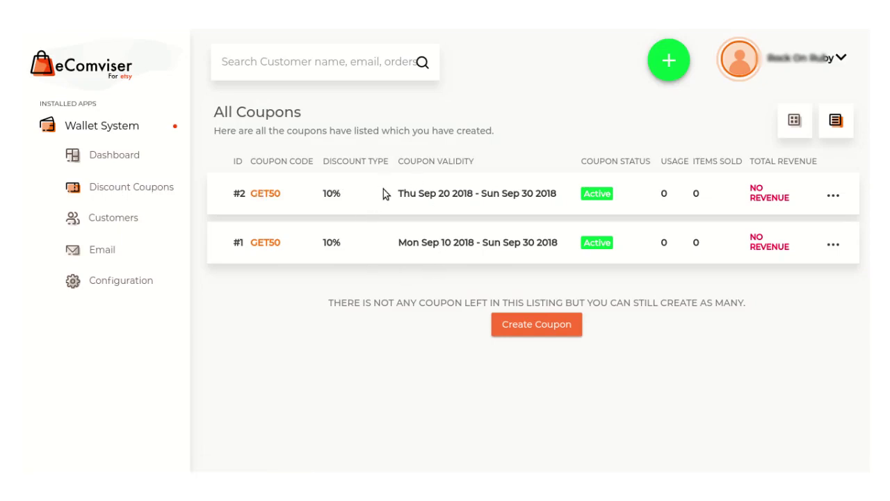
# Step: Browse the coupons in card and table views, then open the Create Coupon form
pyautogui.click(834, 195)
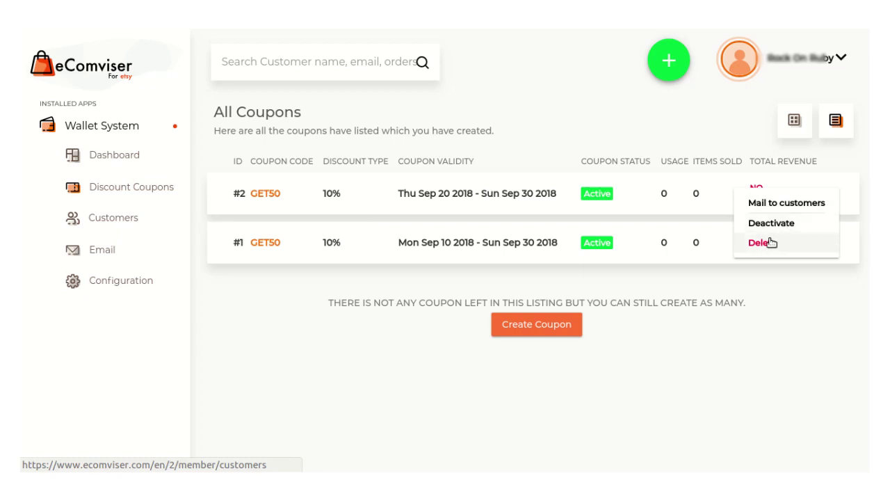
pyautogui.click(805, 327)
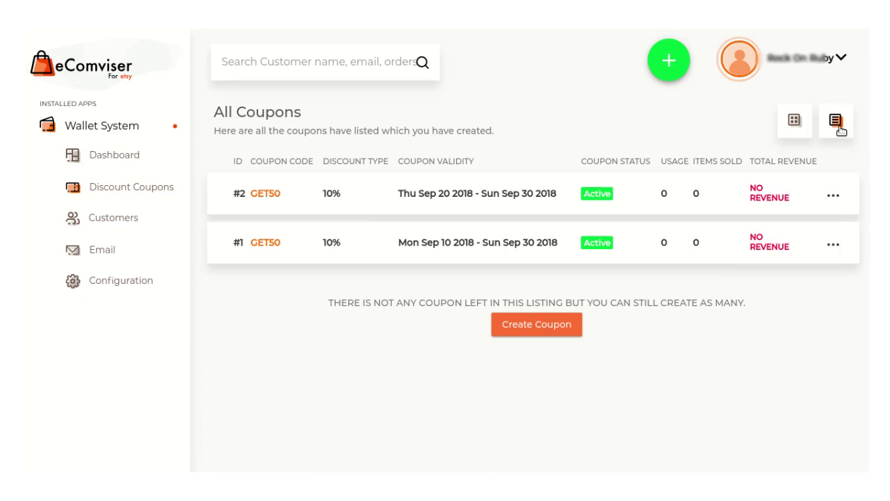
pyautogui.click(792, 124)
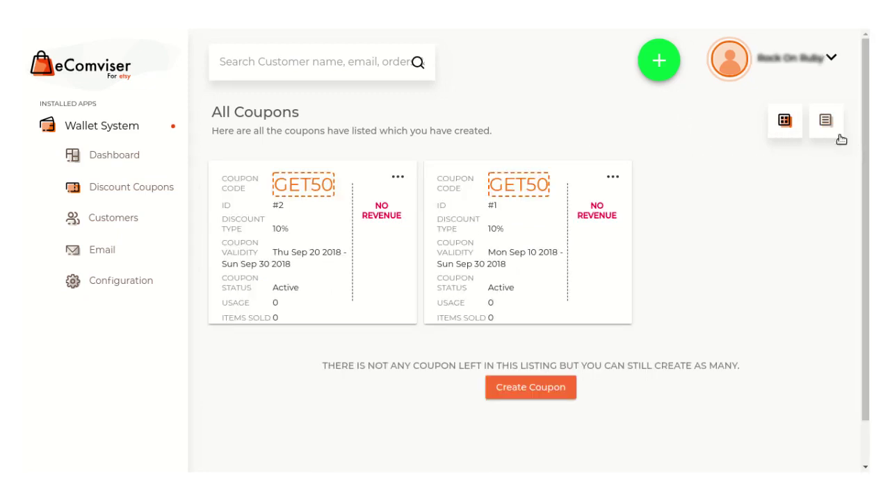
pyautogui.click(826, 122)
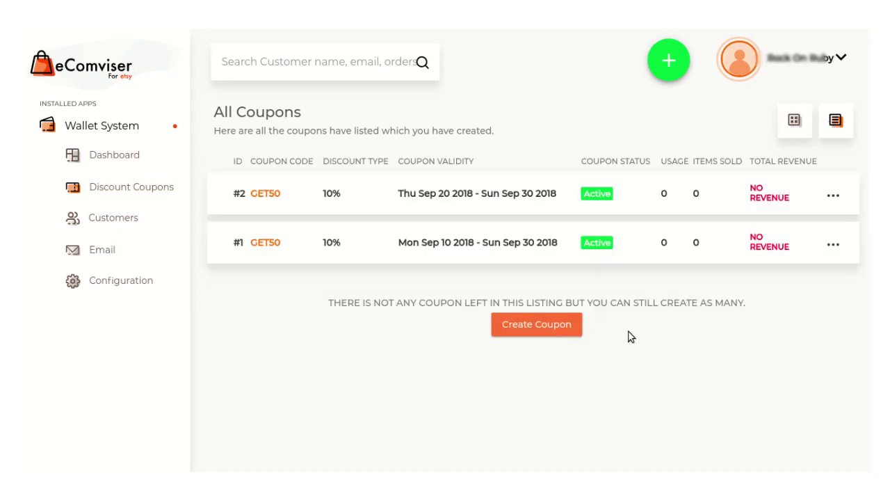
pyautogui.click(555, 334)
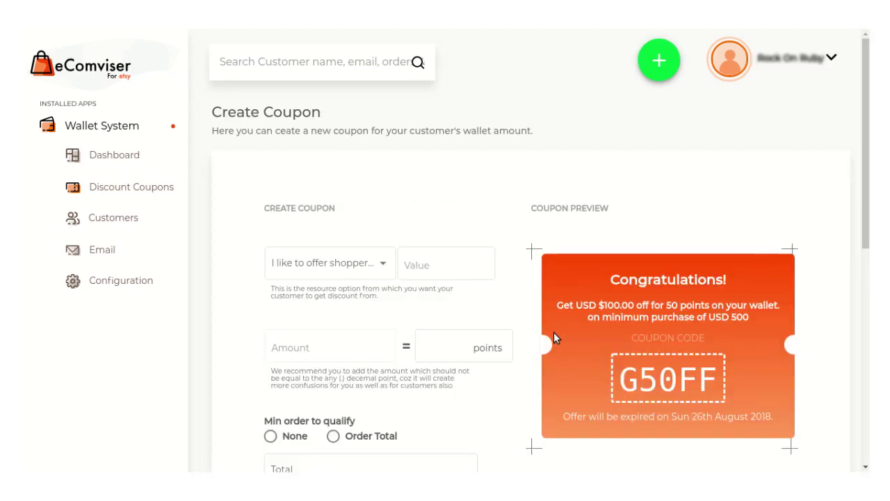
# Step: Make the coupon a 20% percentage discount costing 10 points
pyautogui.click(357, 262)
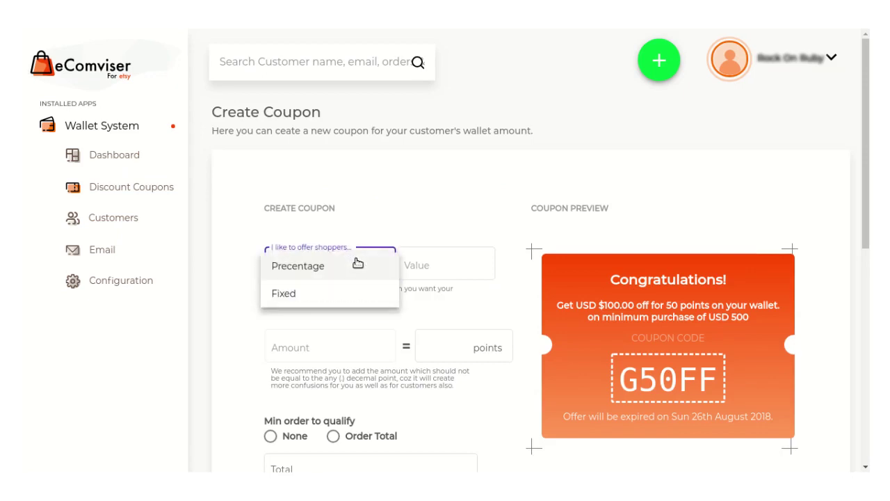
pyautogui.click(315, 267)
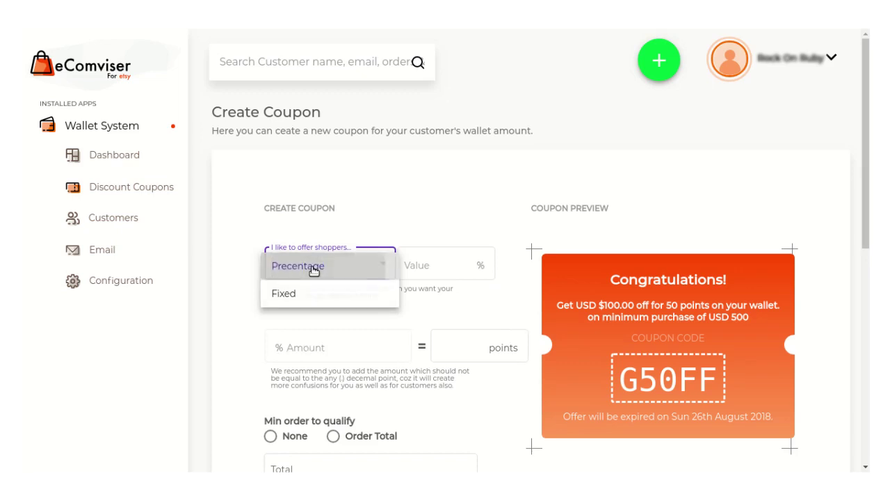
pyautogui.click(447, 265)
pyautogui.write('20')
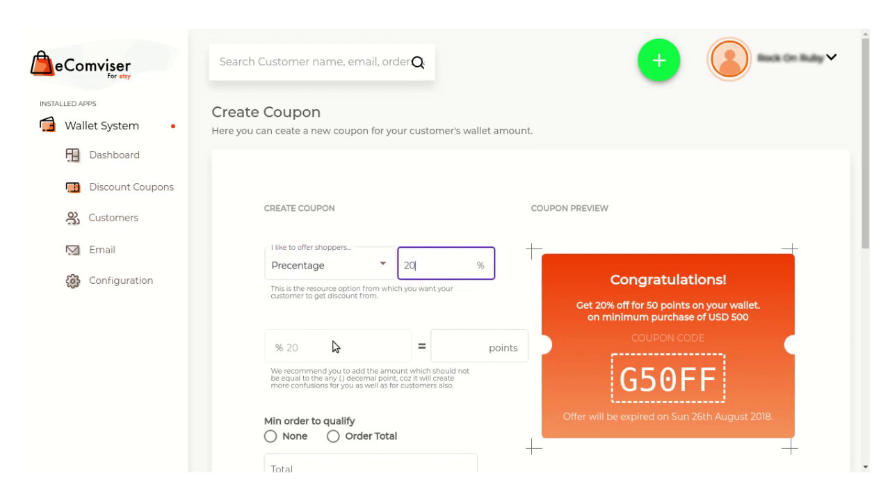
pyautogui.click(447, 346)
pyautogui.write('10')
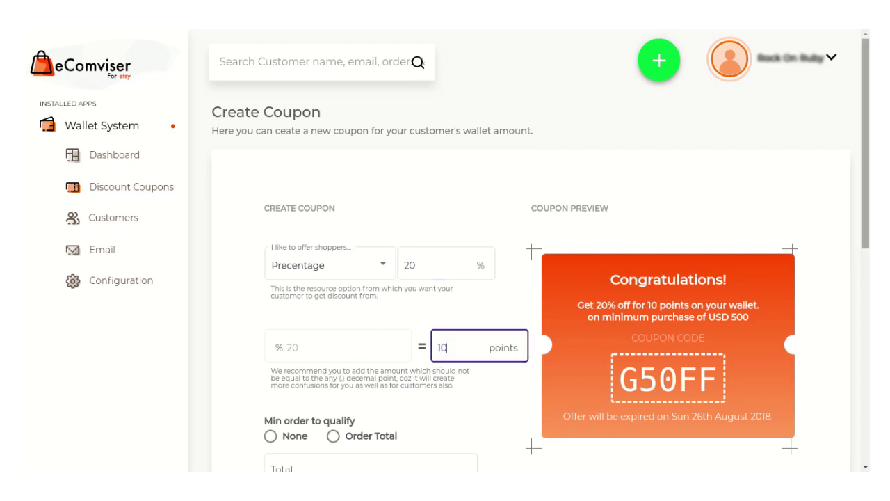
# Step: Check the coupon preview and choose Order Total as the minimum order condition
pyautogui.scroll(-1, 861, 251)
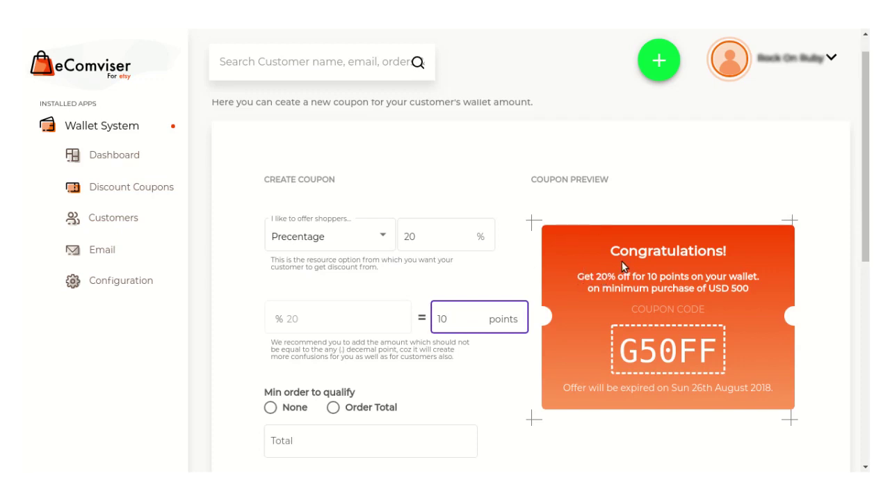
pyautogui.moveTo(600, 240); pyautogui.dragTo(702, 355)
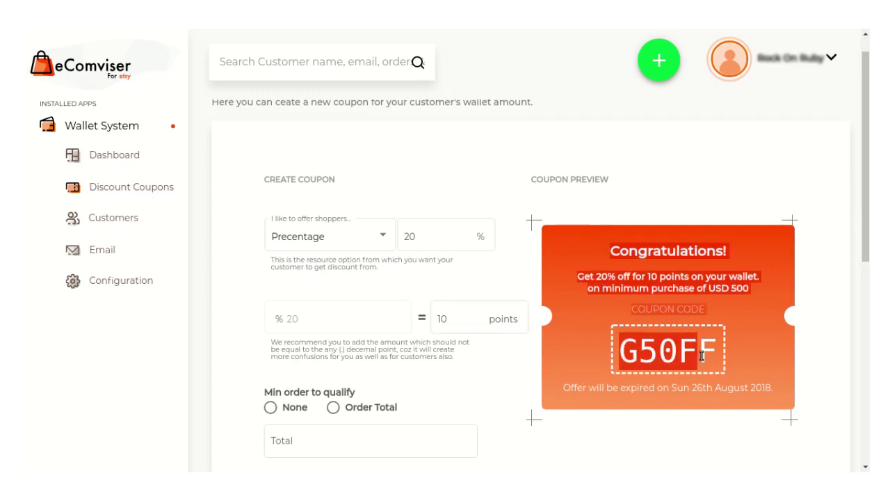
pyautogui.click(779, 351)
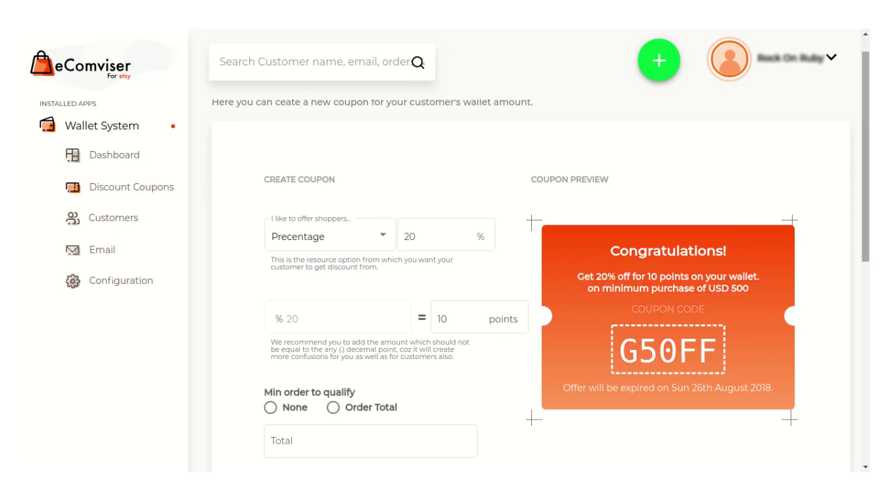
pyautogui.scroll(-3, 811, 249)
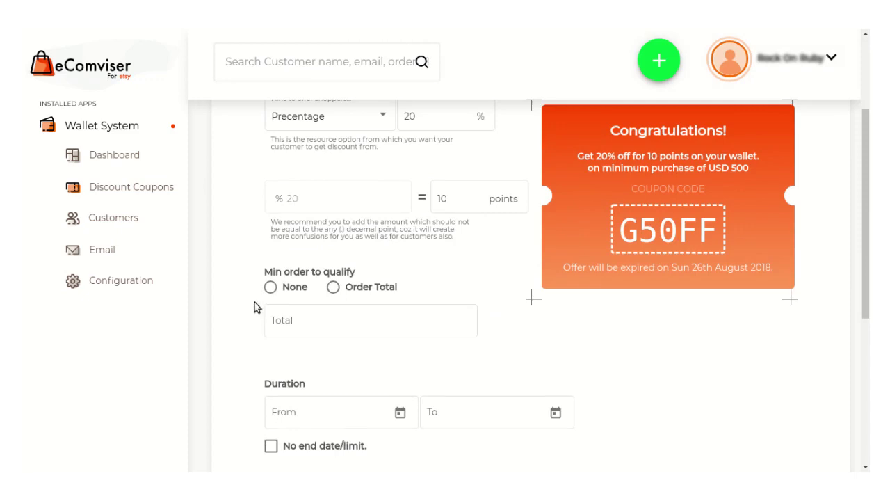
pyautogui.click(334, 288)
# Step: Set a 10 minimum order total and validity from 2018-09-20 to 2018-09-26
pyautogui.click(292, 321)
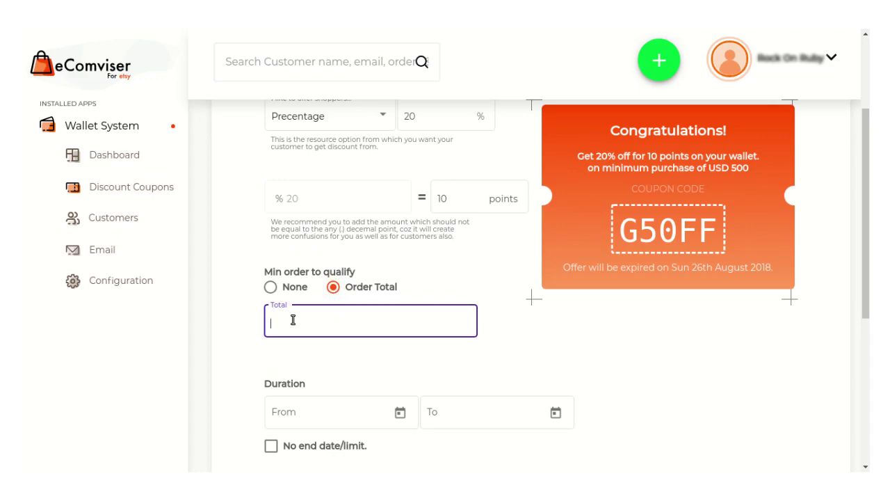
pyautogui.write('10')
pyautogui.scroll(-2, 684, 350)
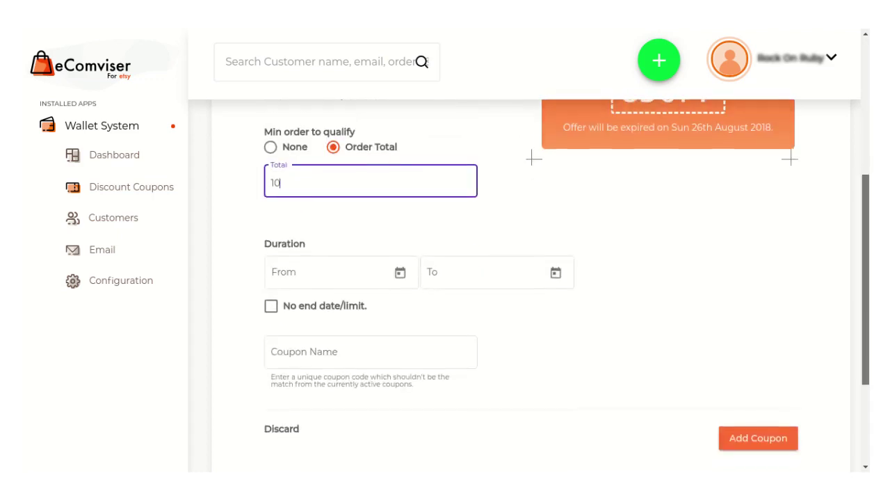
pyautogui.click(401, 271)
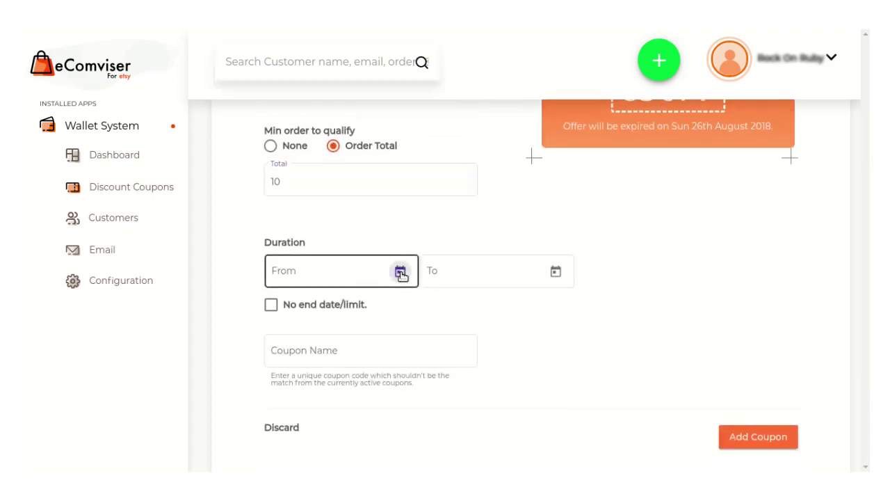
pyautogui.click(479, 289)
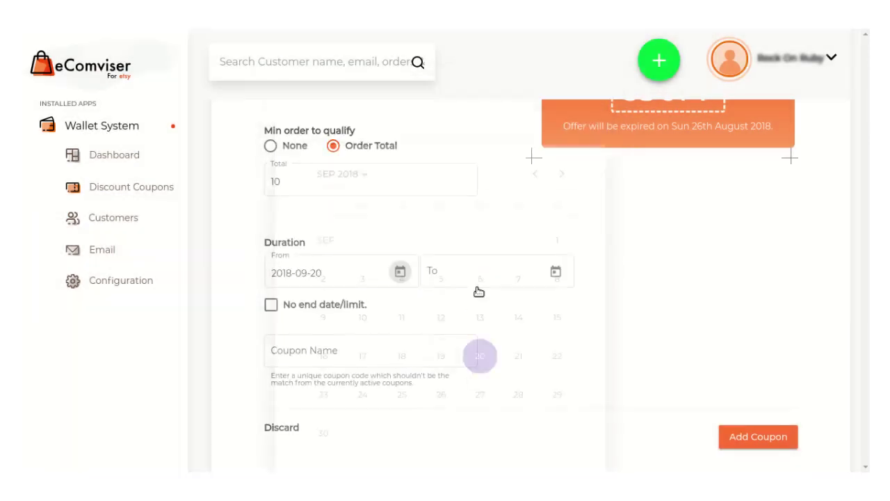
pyautogui.click(557, 273)
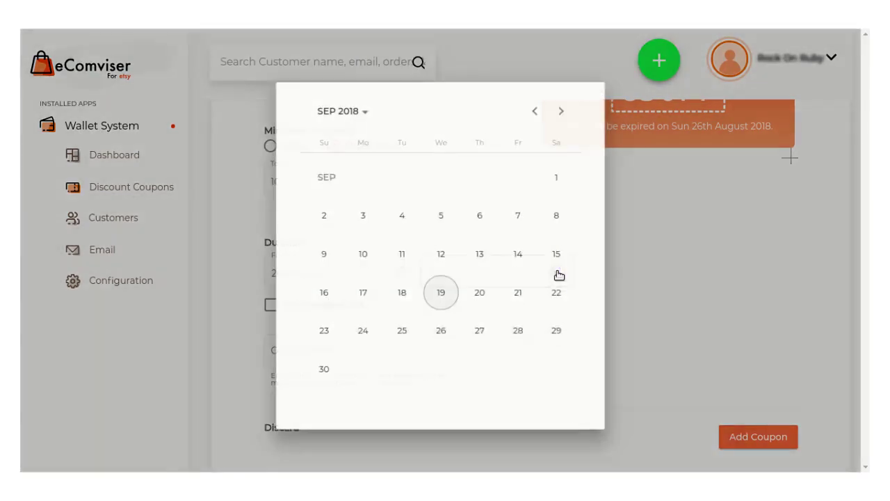
pyautogui.click(441, 325)
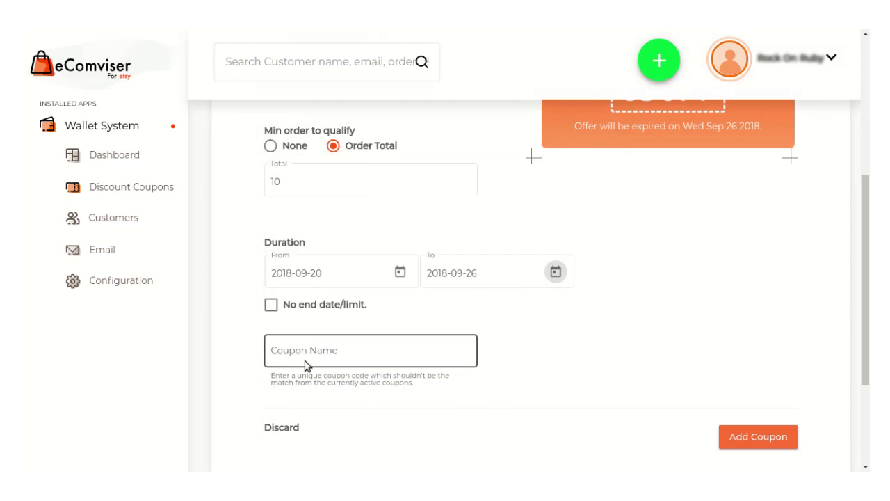
# Step: Name the coupon GRAB50 and submit it
pyautogui.click(306, 365)
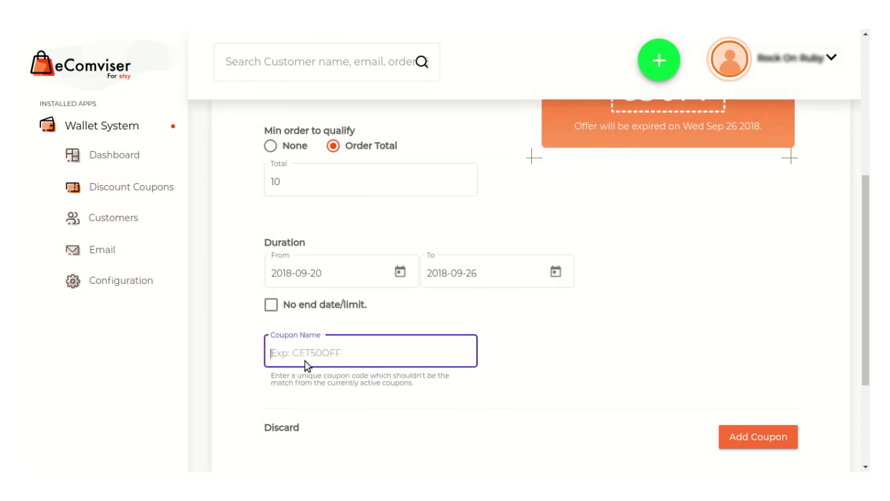
pyautogui.write('GRA')
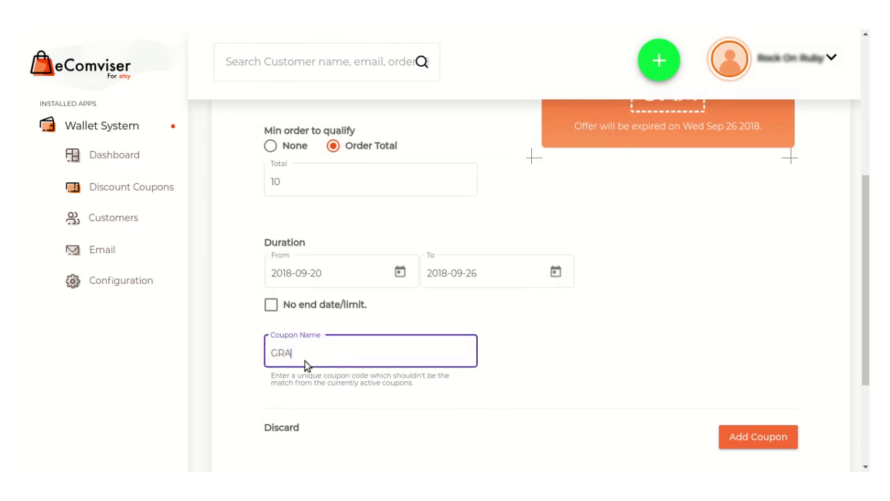
pyautogui.write('B50')
pyautogui.click(759, 436)
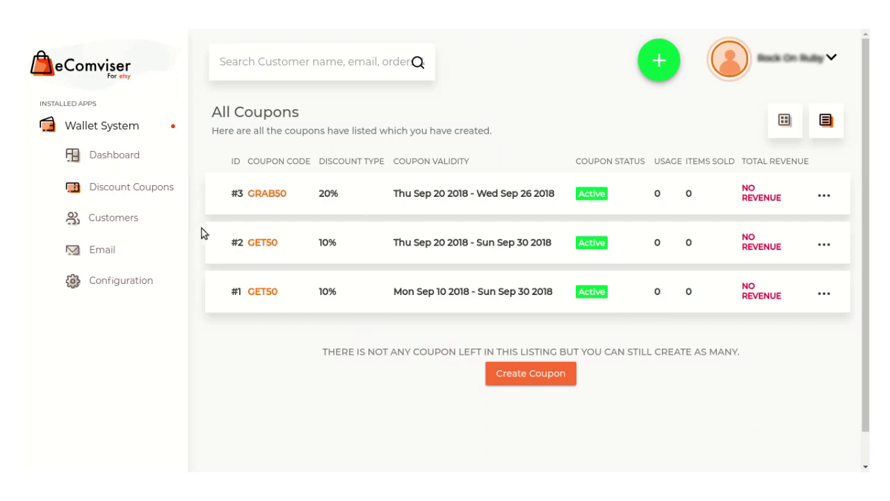
# Step: Go to the Customers page listing each customer's wallet points
pyautogui.click(114, 221)
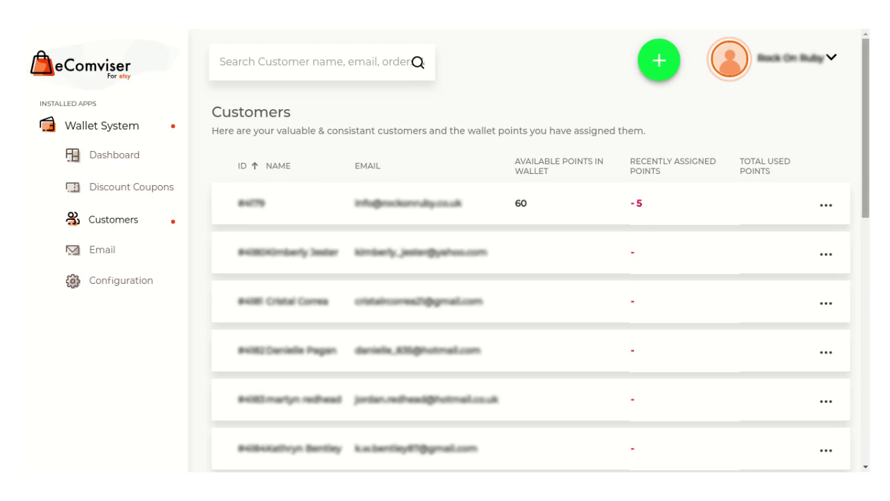
# Step: Assign the GRAB50 coupon to the second customer and reopen their wallet details
pyautogui.scroll(-3, 531, 326)
pyautogui.scroll(3, 531, 327)
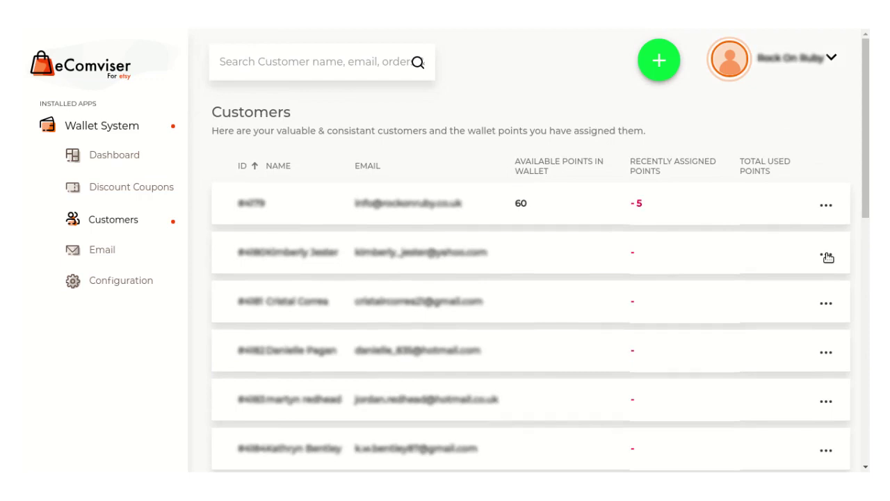
pyautogui.click(826, 254)
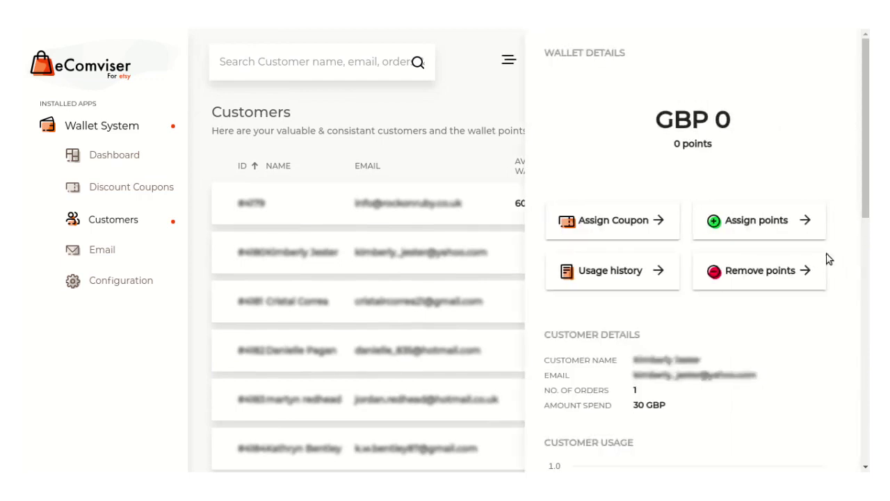
pyautogui.click(623, 221)
pyautogui.click(627, 182)
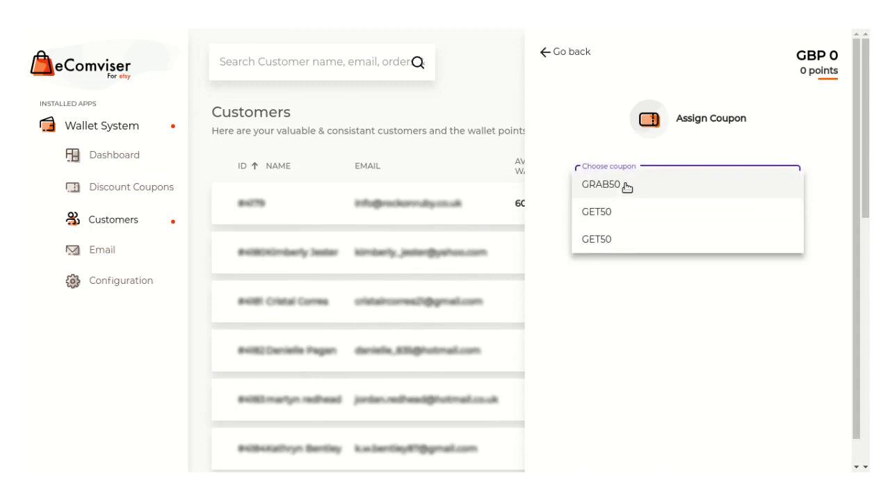
pyautogui.click(627, 186)
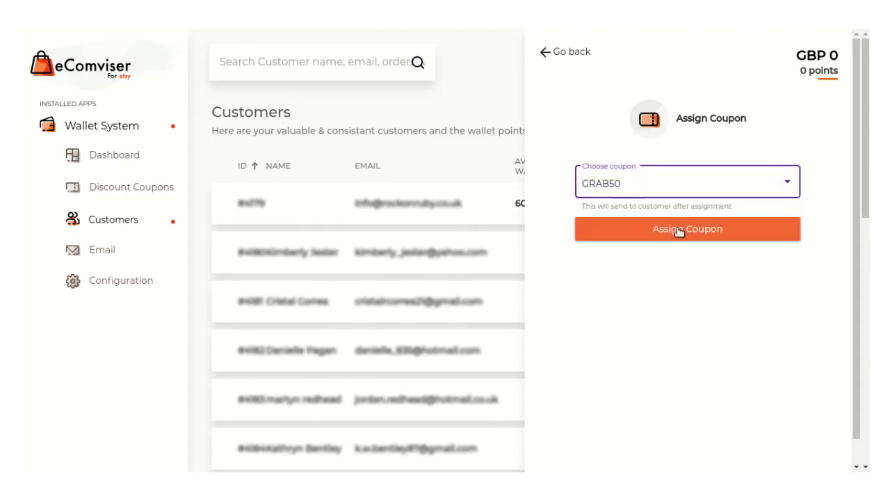
pyautogui.click(680, 233)
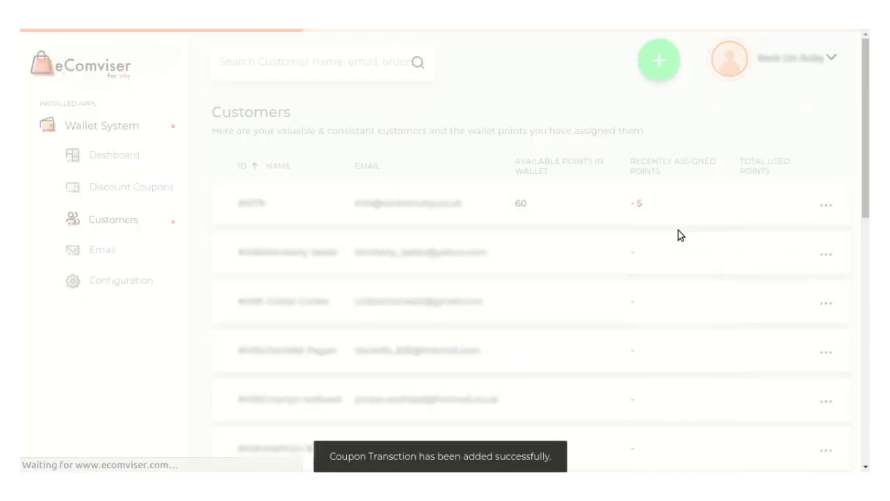
pyautogui.click(826, 254)
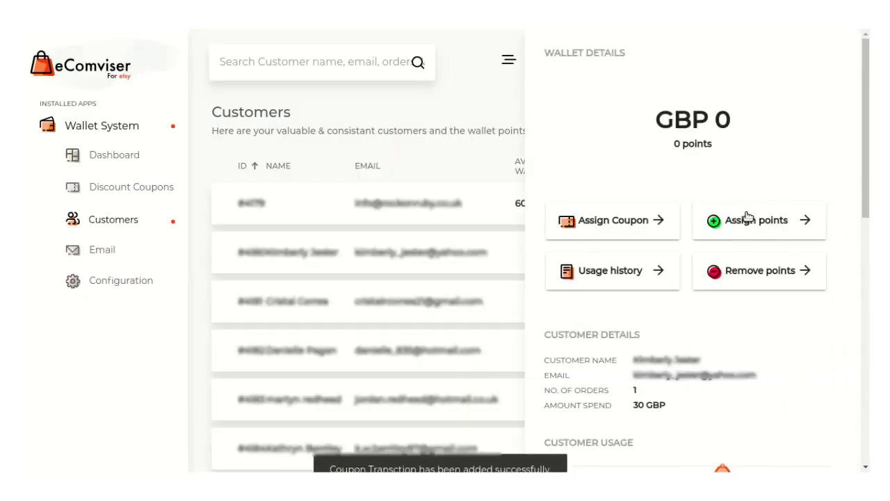
# Step: Assign 20 points to the second customer's wallet
pyautogui.click(746, 220)
pyautogui.click(632, 184)
pyautogui.write('20')
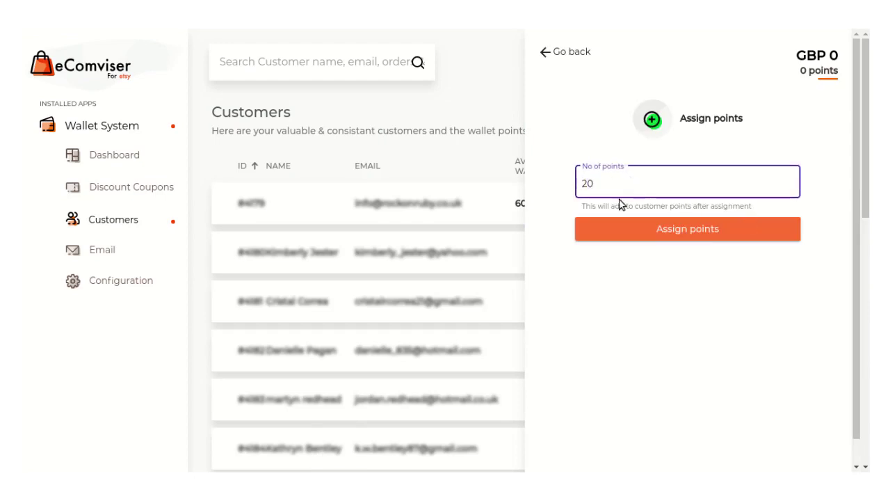
pyautogui.click(637, 230)
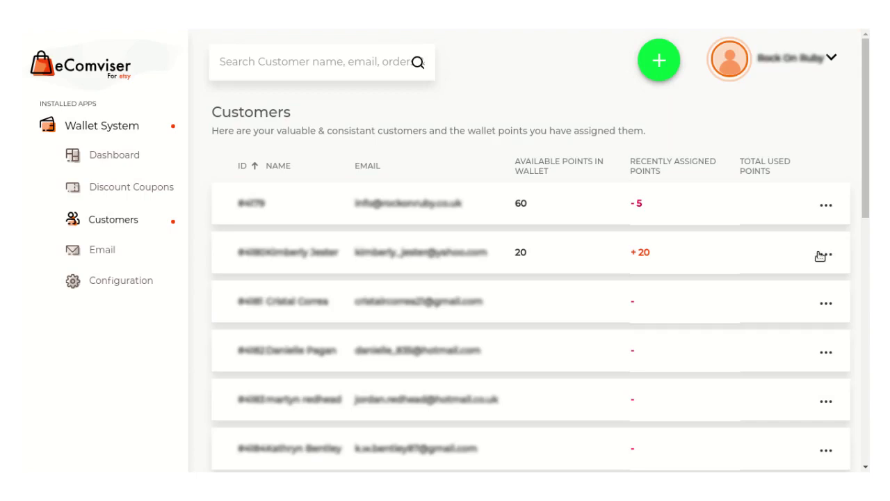
# Step: Check the second customer's wallet usage history, then return to their wallet details
pyautogui.click(825, 255)
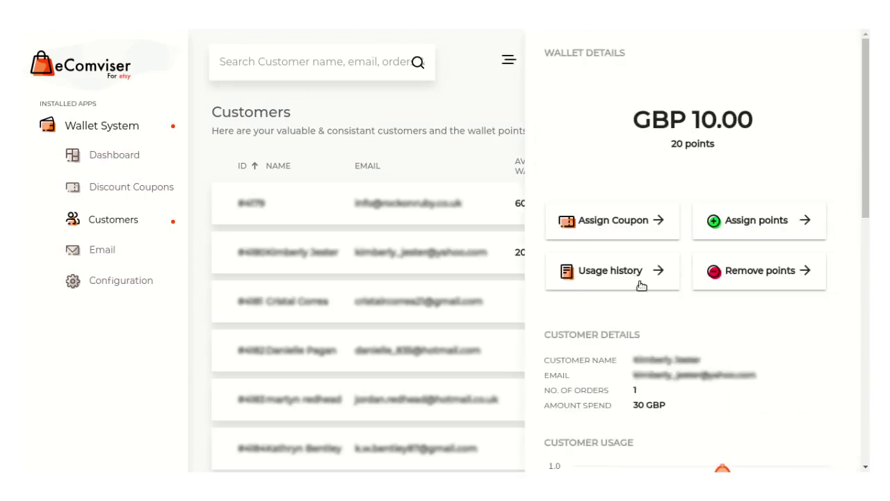
pyautogui.click(633, 276)
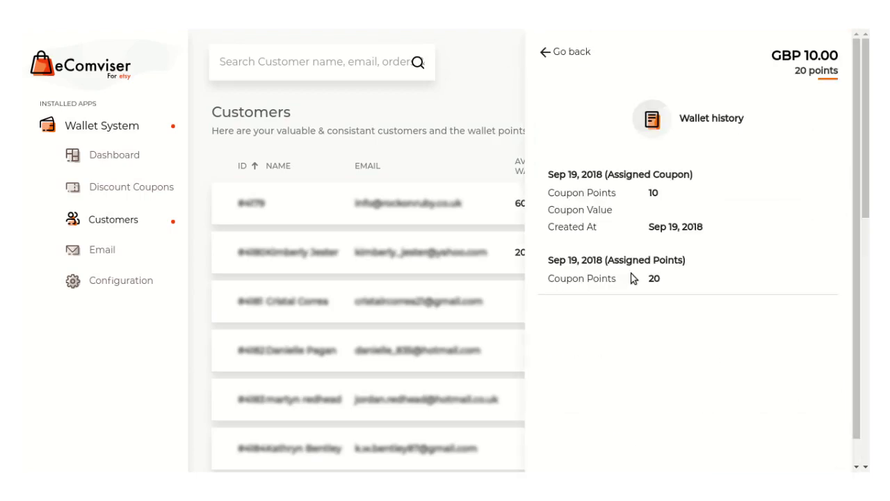
pyautogui.click(546, 53)
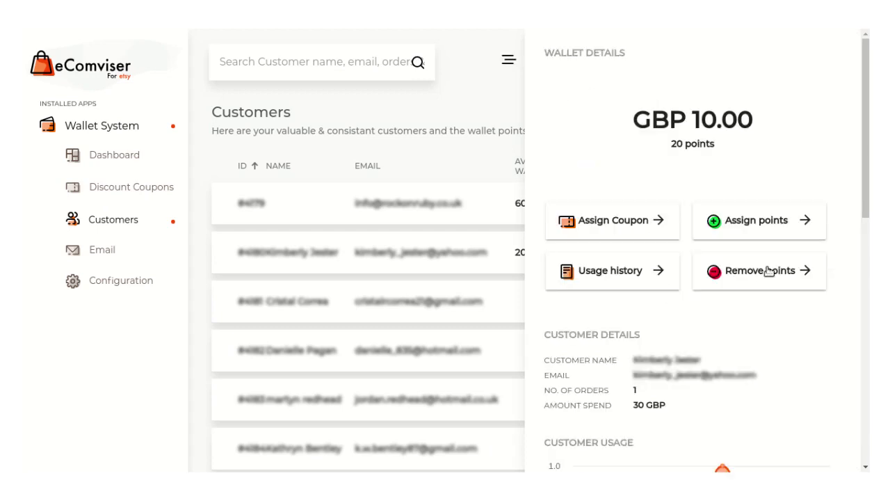
# Step: Deduct 10 points from the second customer, leaving 10 available points on the Customers list
pyautogui.click(713, 271)
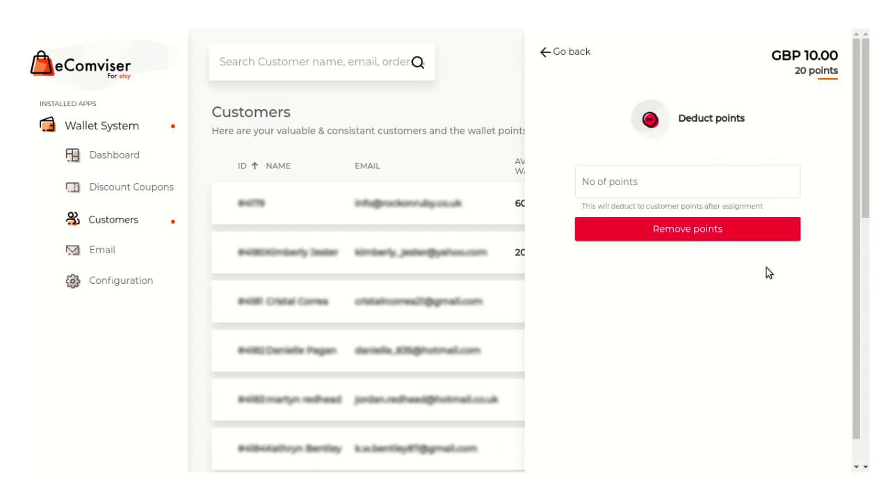
pyautogui.click(640, 181)
pyautogui.write('10')
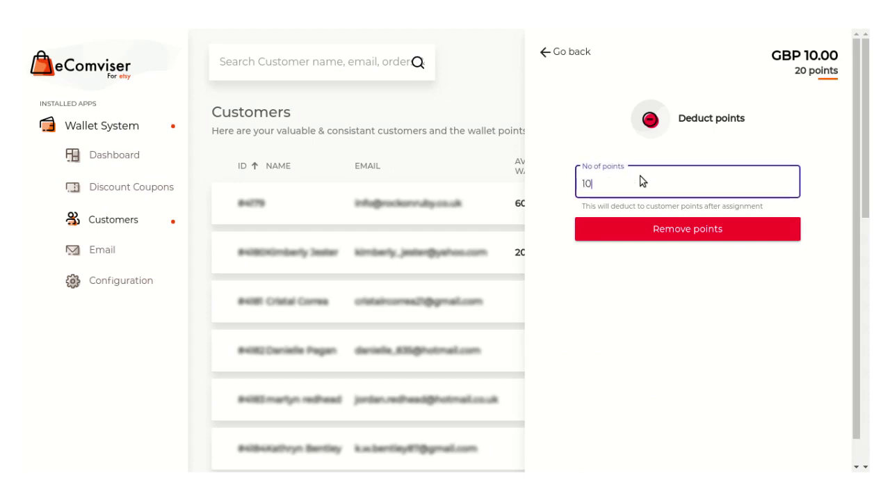
pyautogui.click(672, 236)
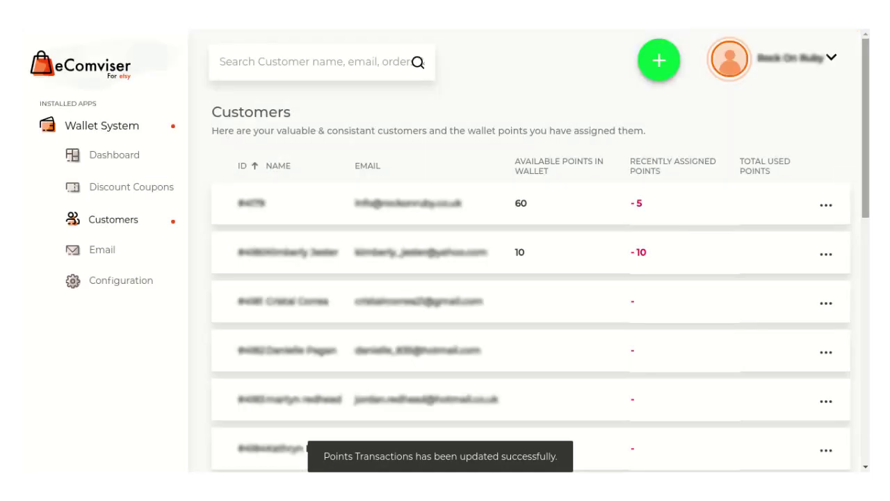
pyautogui.scroll(-1, 528, 278)
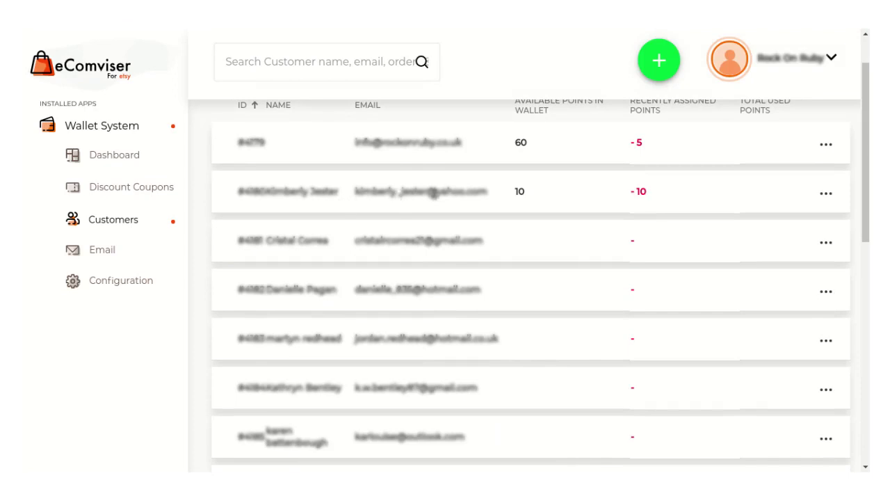
pyautogui.scroll(1, 529, 278)
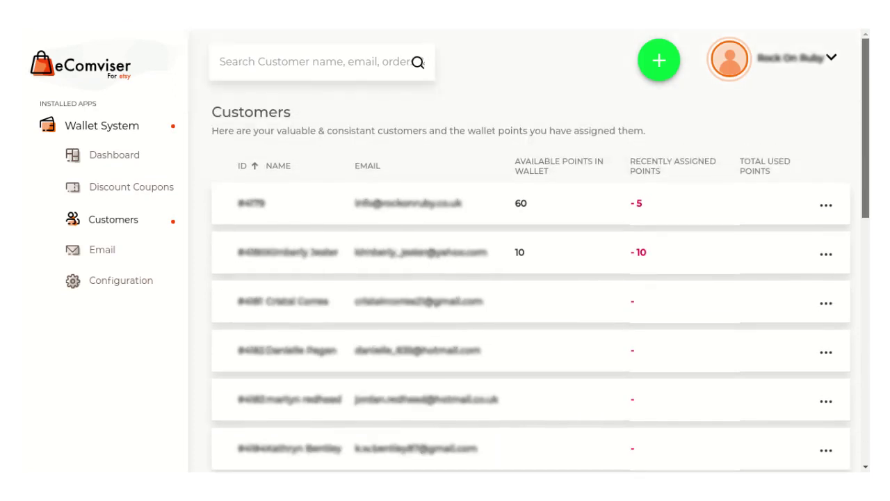
pyautogui.scroll(-4, 529, 278)
pyautogui.scroll(-3, 529, 278)
pyautogui.scroll(6, 529, 279)
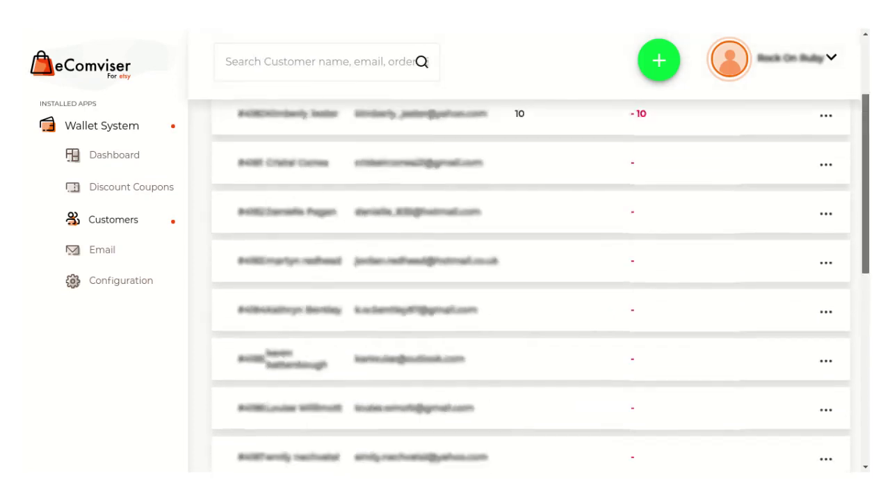
# Step: Review the coupon Email page's Wallet Discount subject, HTML content and preview, down to Save Changes
pyautogui.click(104, 252)
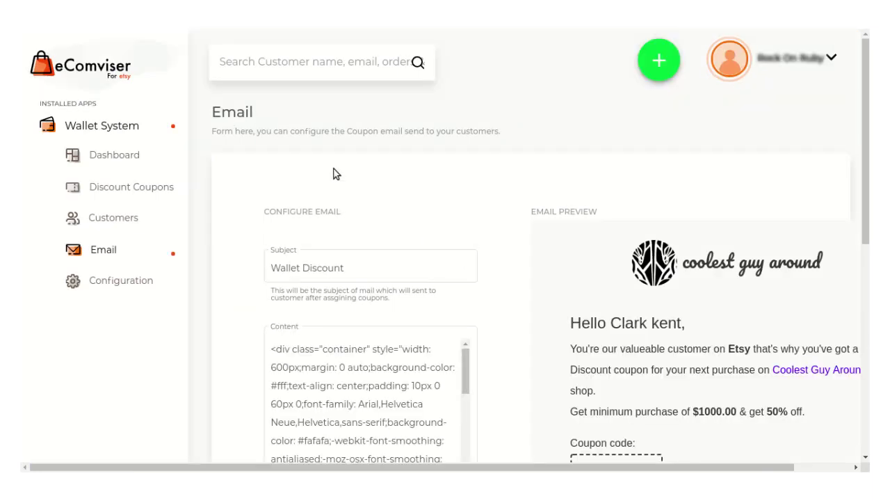
pyautogui.moveTo(353, 266); pyautogui.dragTo(255, 271)
pyautogui.click(254, 271)
pyautogui.scroll(-3, 256, 270)
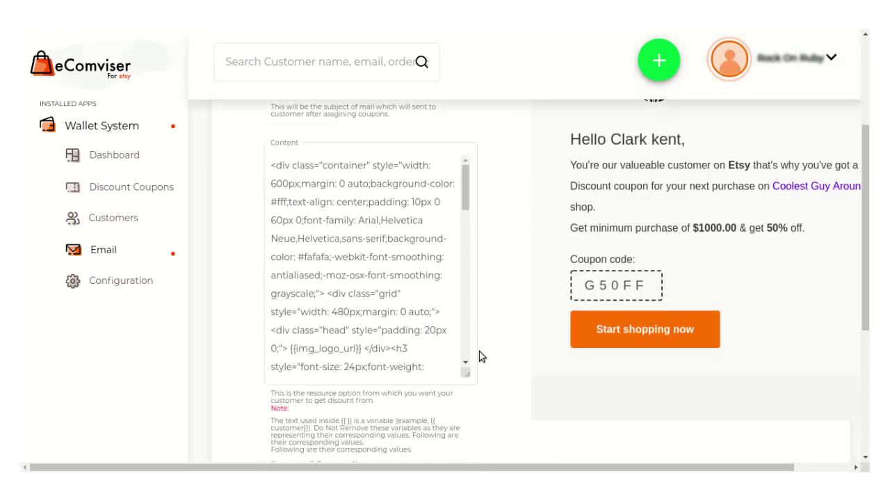
pyautogui.scroll(-4, 532, 278)
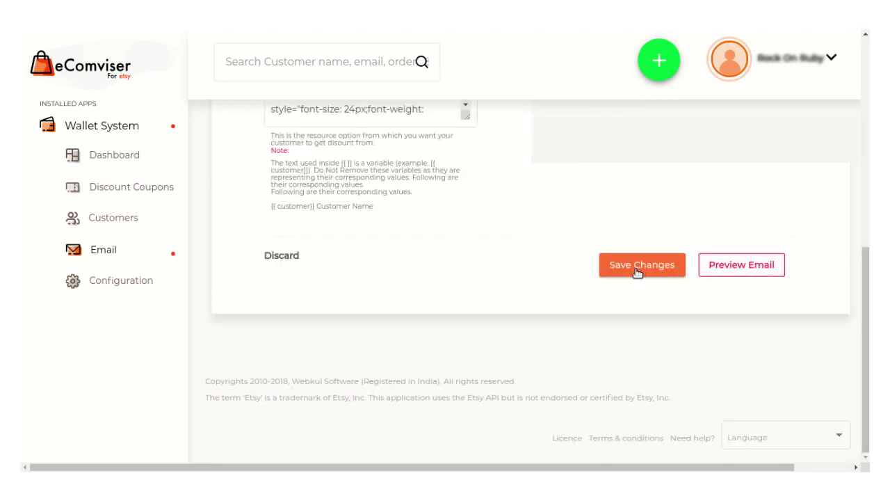